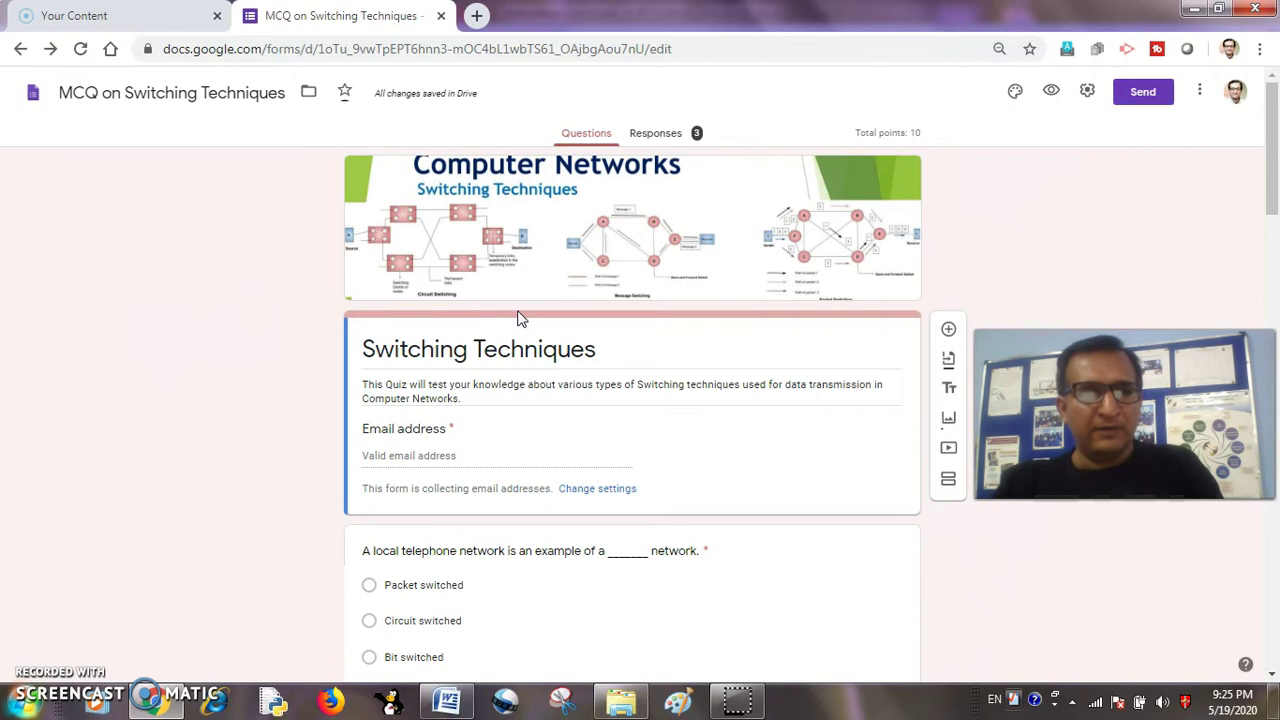
Step: Turn on the limit to 1 response in the quiz form's general settings and save them
scroll(519, 318, "down", 3)
scroll(519, 318, "down", 3)
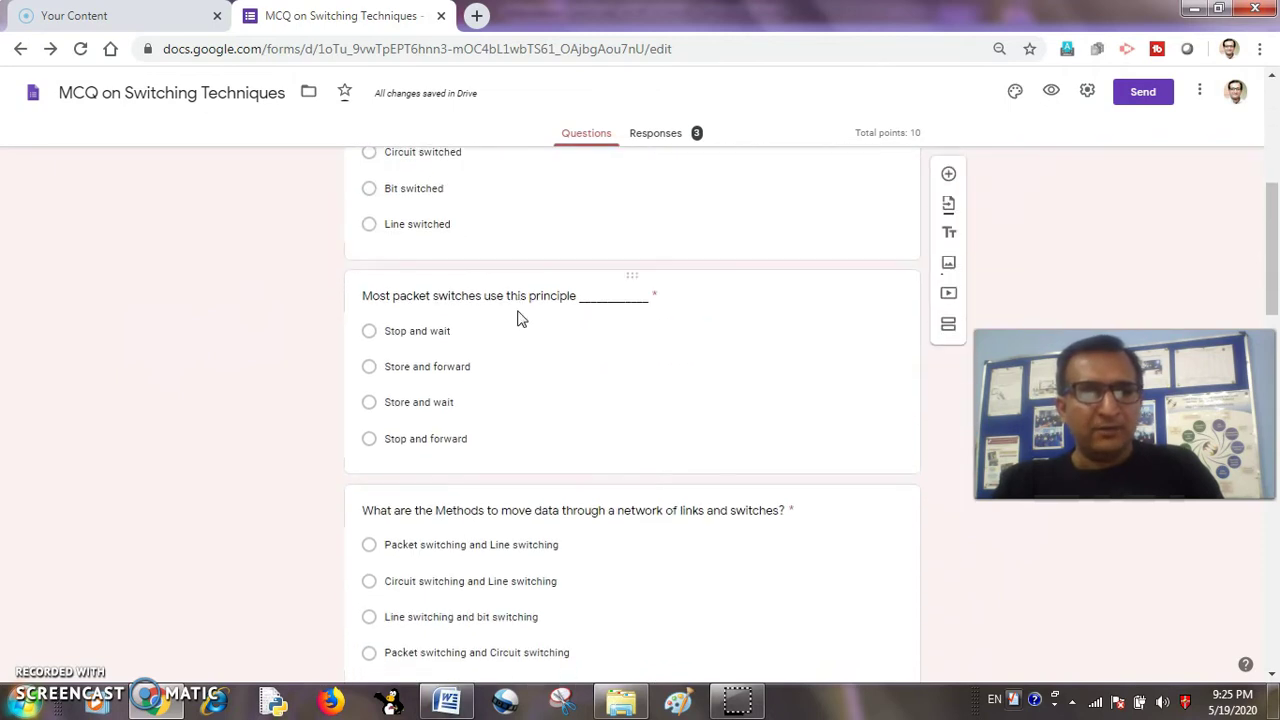
scroll(519, 318, "up", 6)
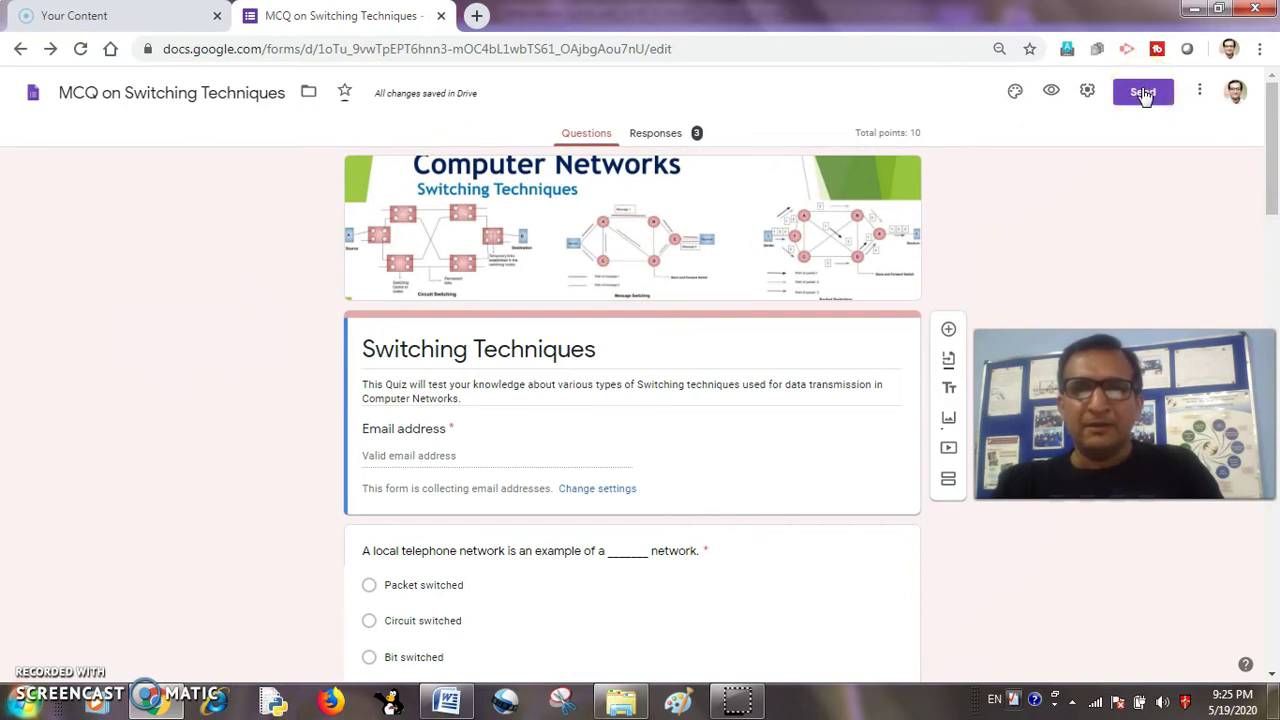
left_click(1090, 91)
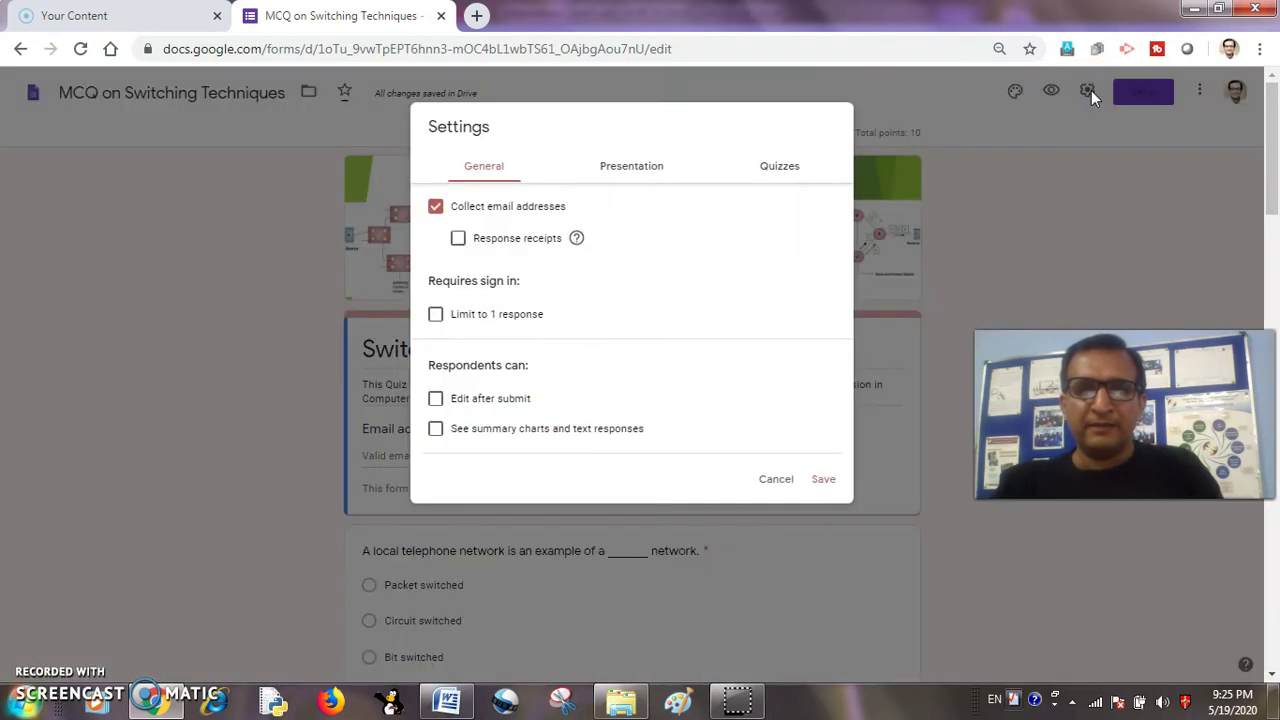
left_click(437, 318)
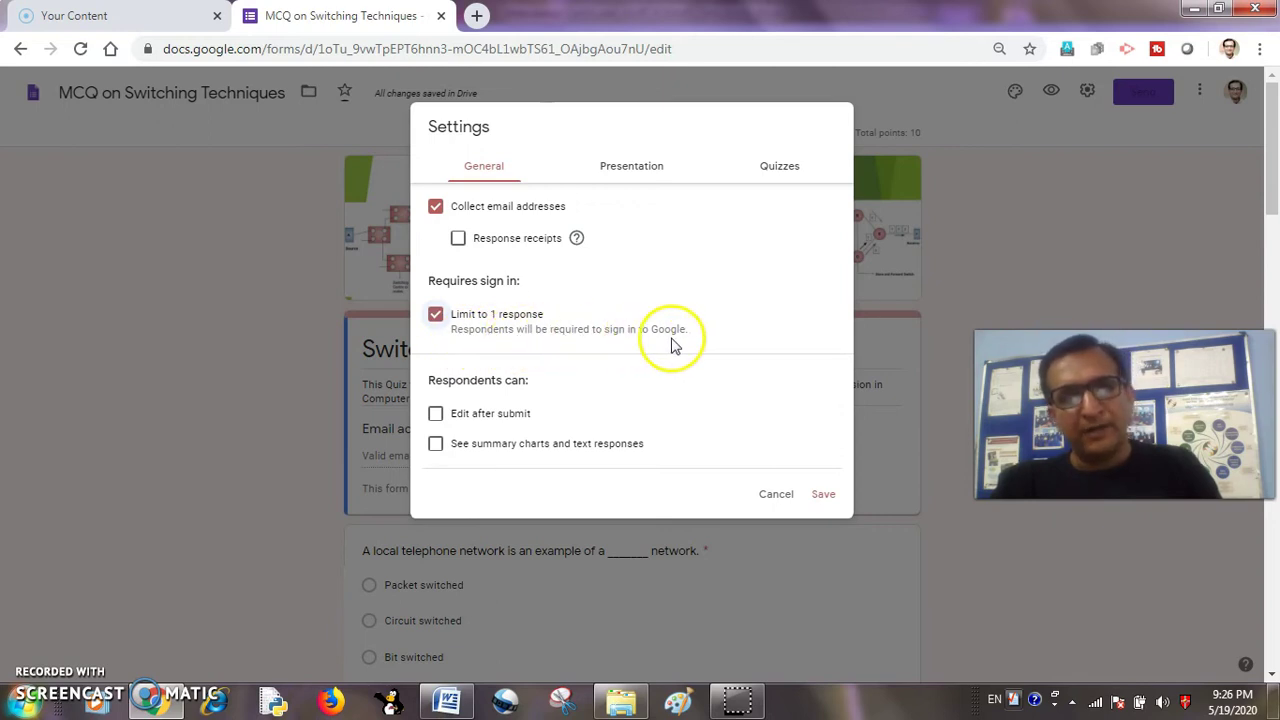
left_click(821, 495)
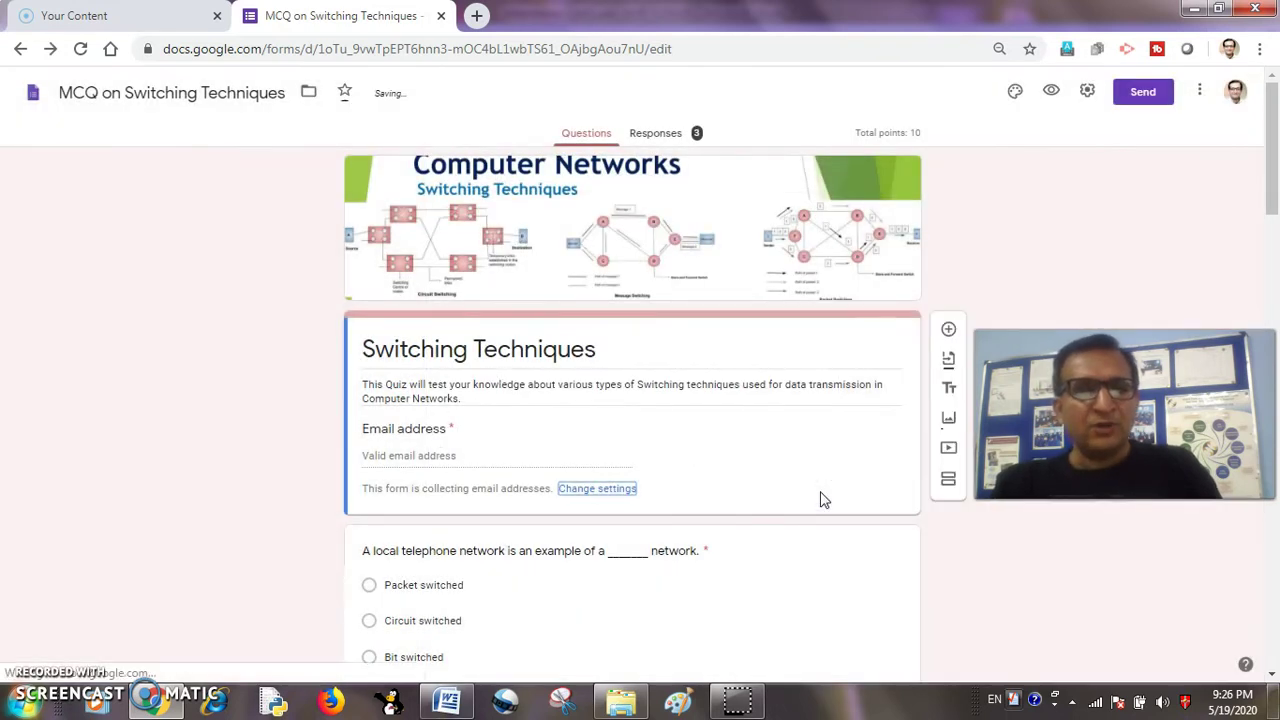
Step: Generate a shortened URL for sharing the quiz form and copy the link
left_click(1166, 92)
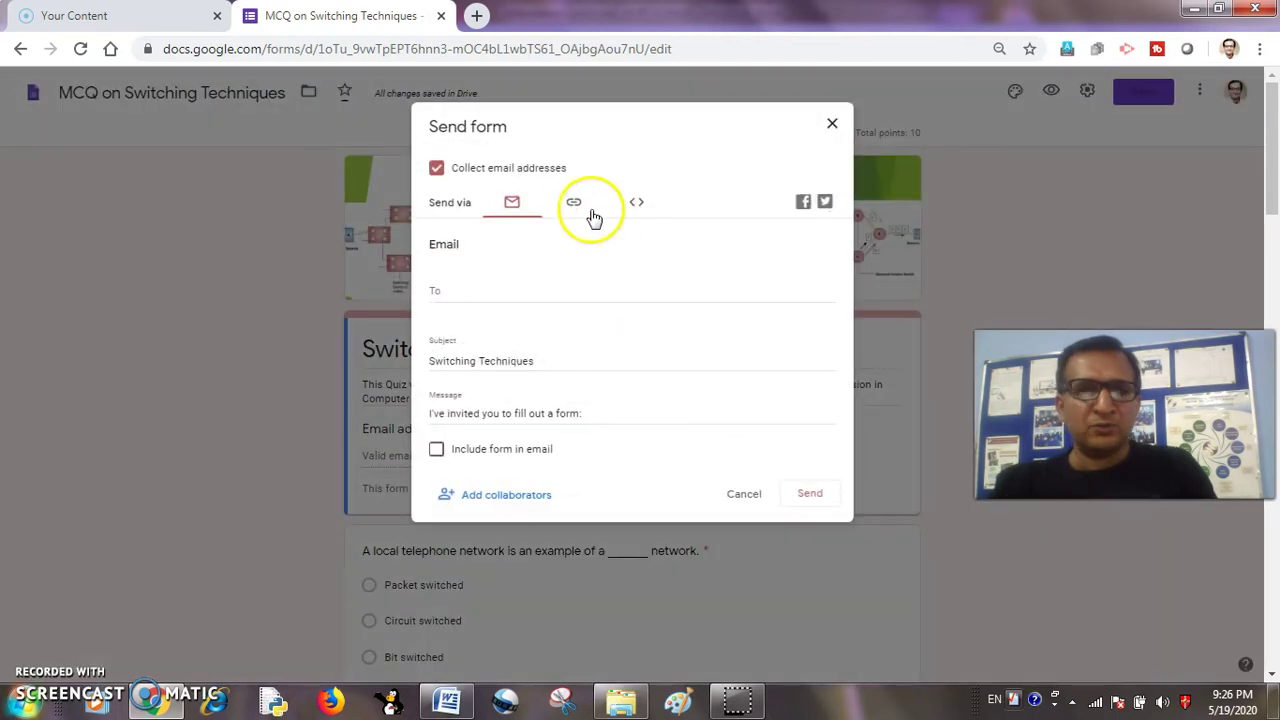
left_click(571, 198)
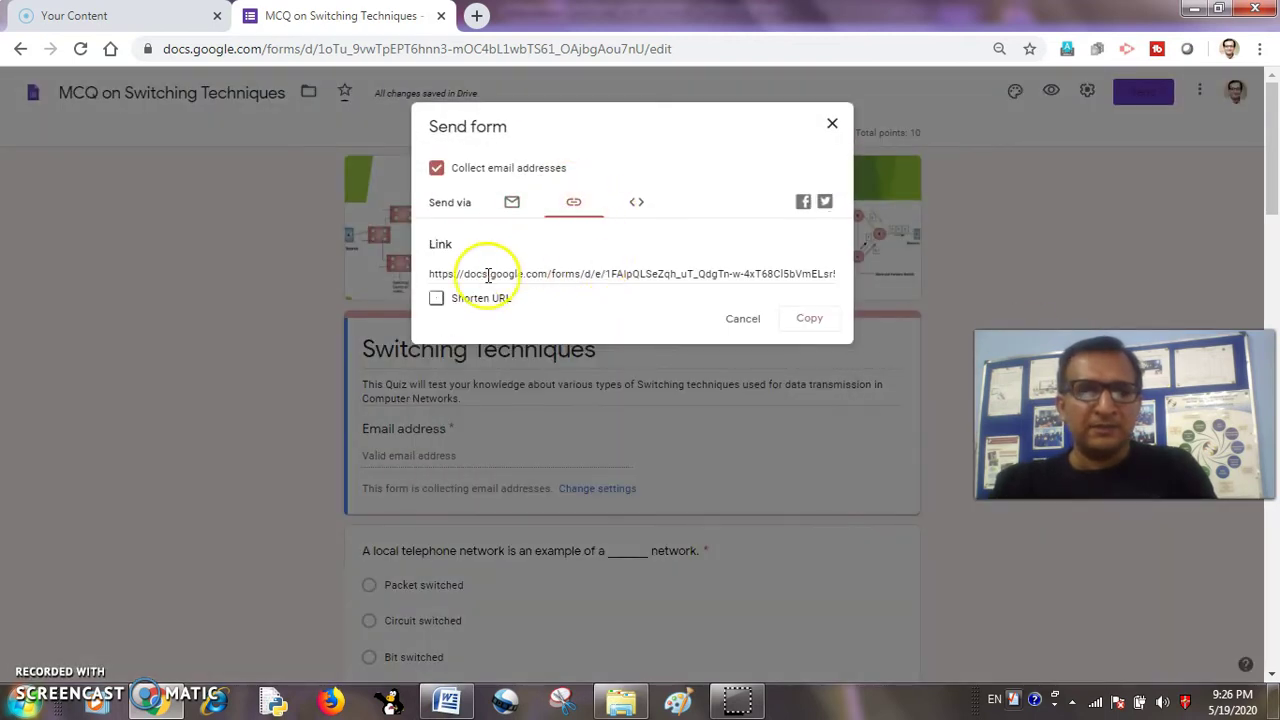
left_click(436, 298)
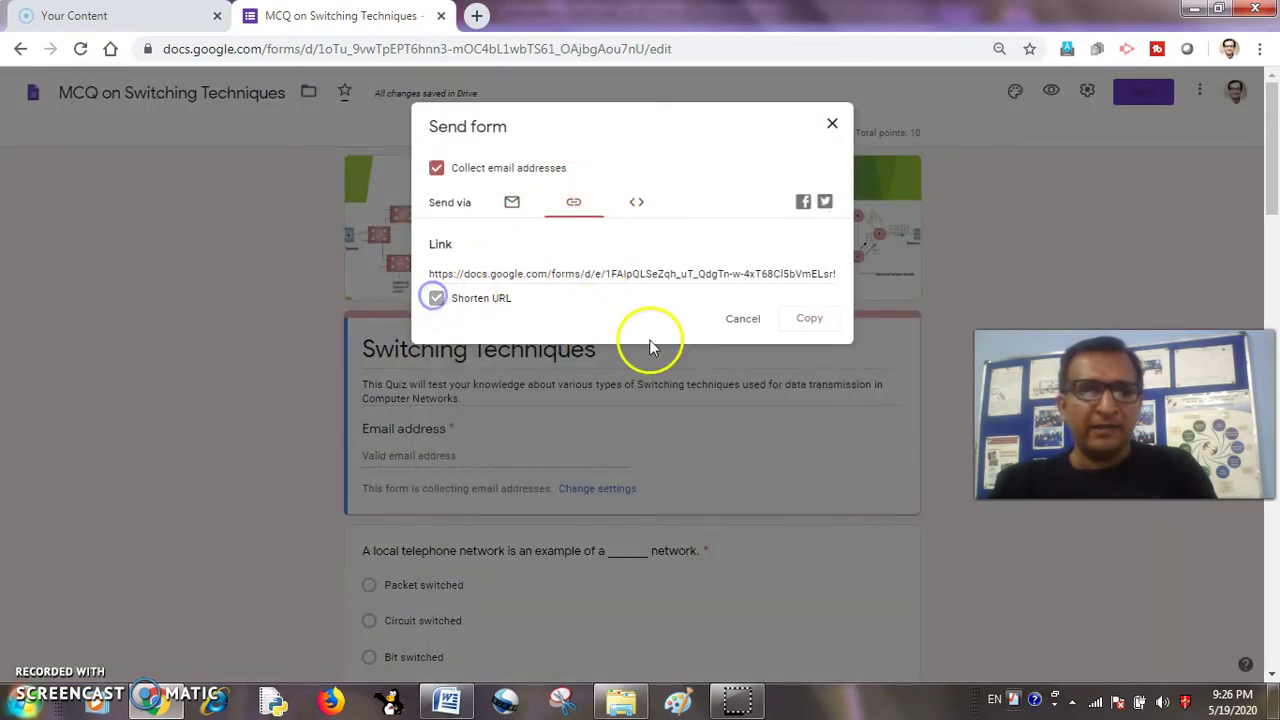
left_click(806, 320)
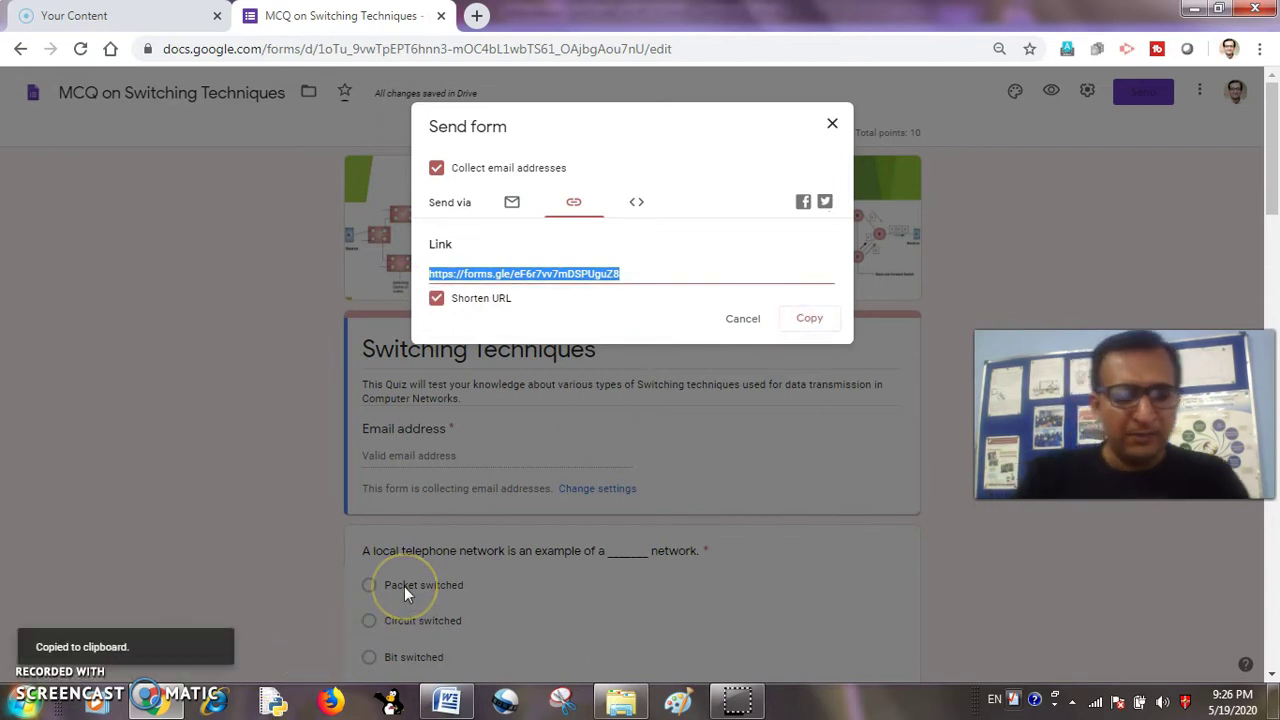
Step: Open the copied quiz link in a new incognito window and start filling in the form
key("ctrl+shift+n")
key("ctrl+v")
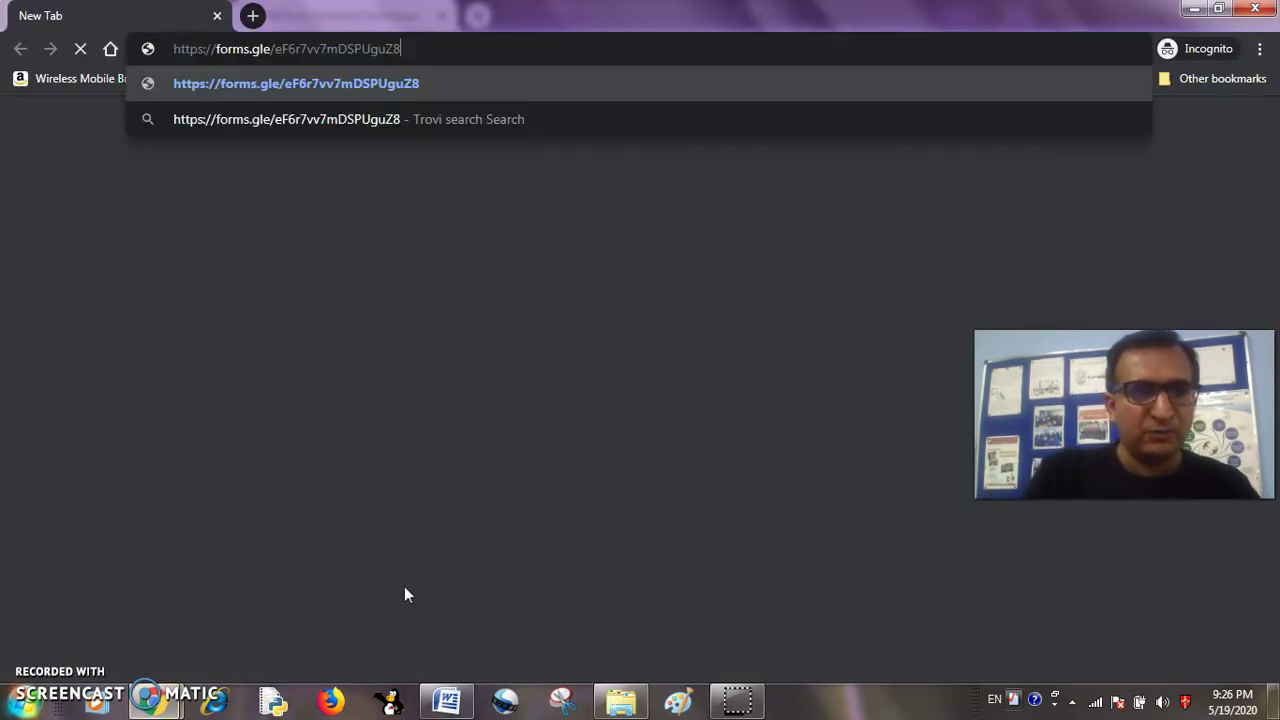
key("Return")
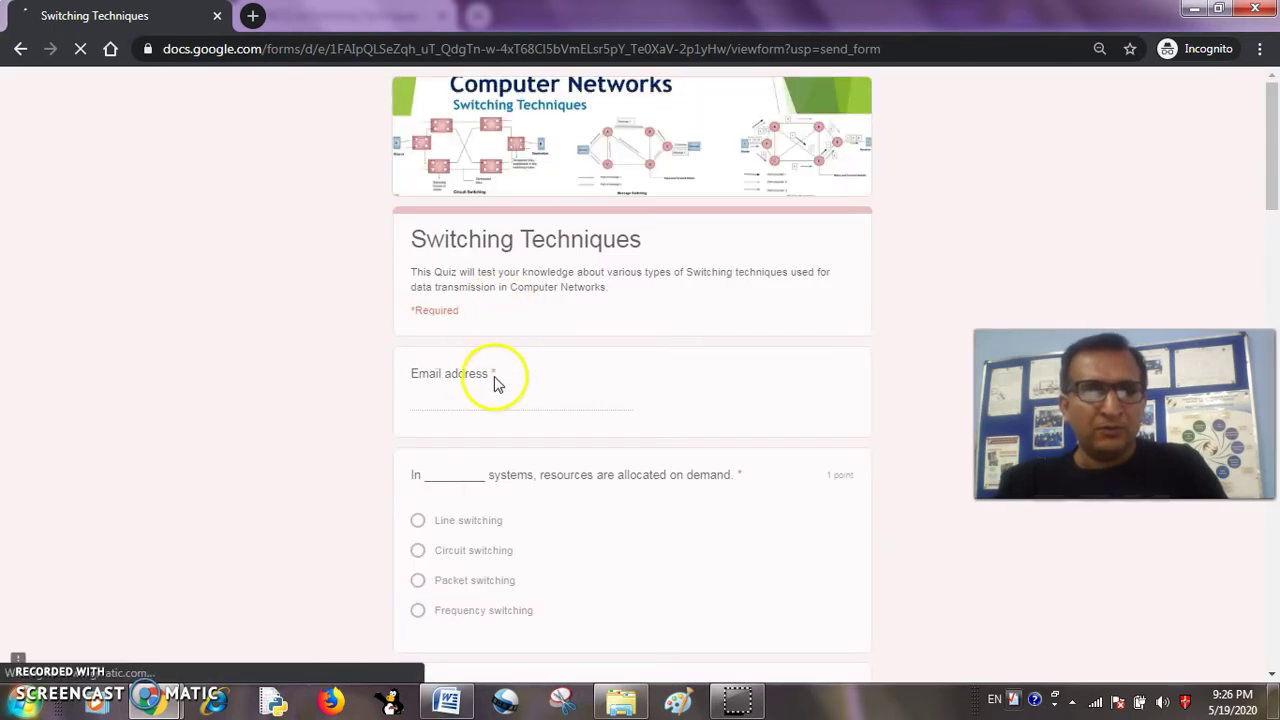
left_click(464, 378)
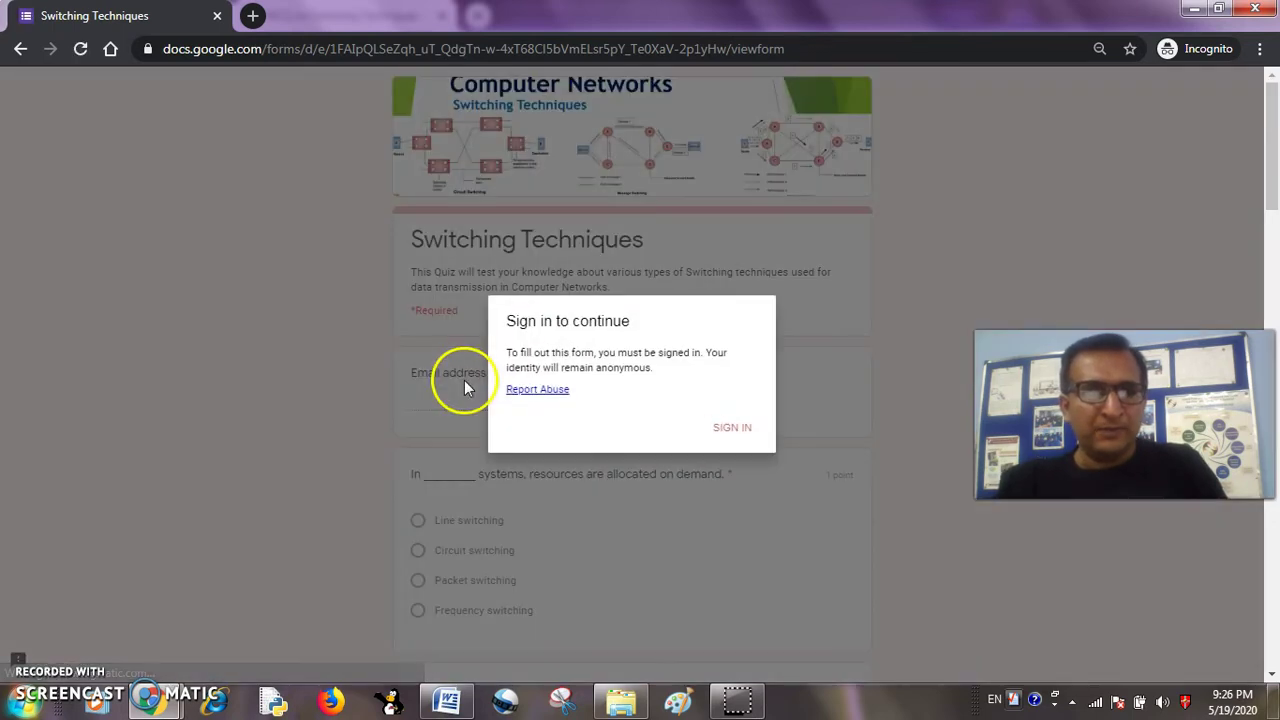
Step: Sign in to Google with the saved account e-mail and its password to access the quiz
left_click(735, 430)
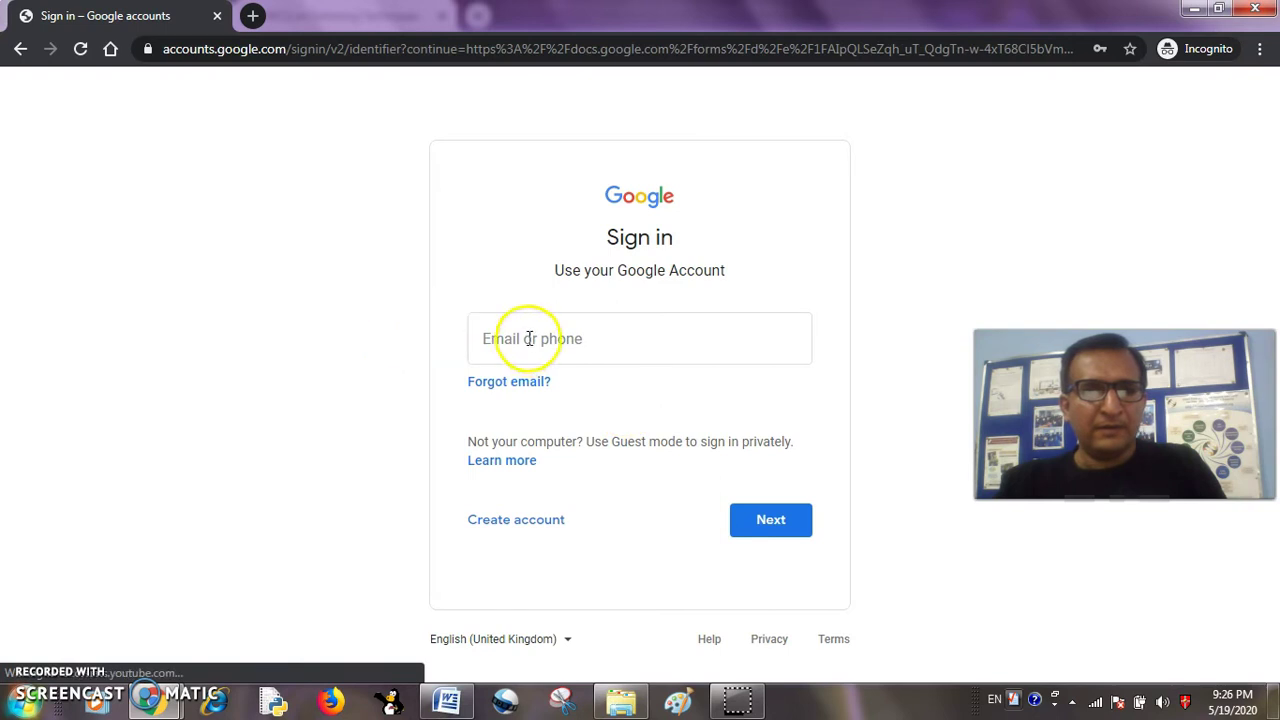
left_click(529, 337)
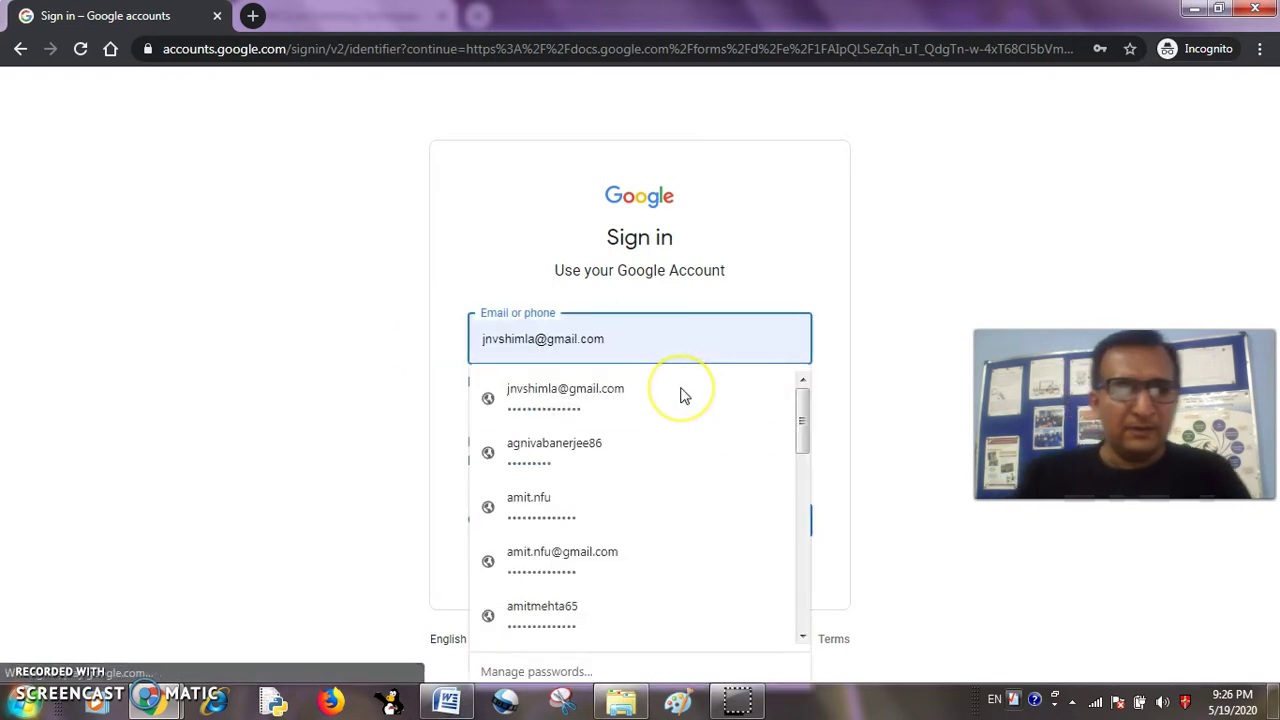
type("ami")
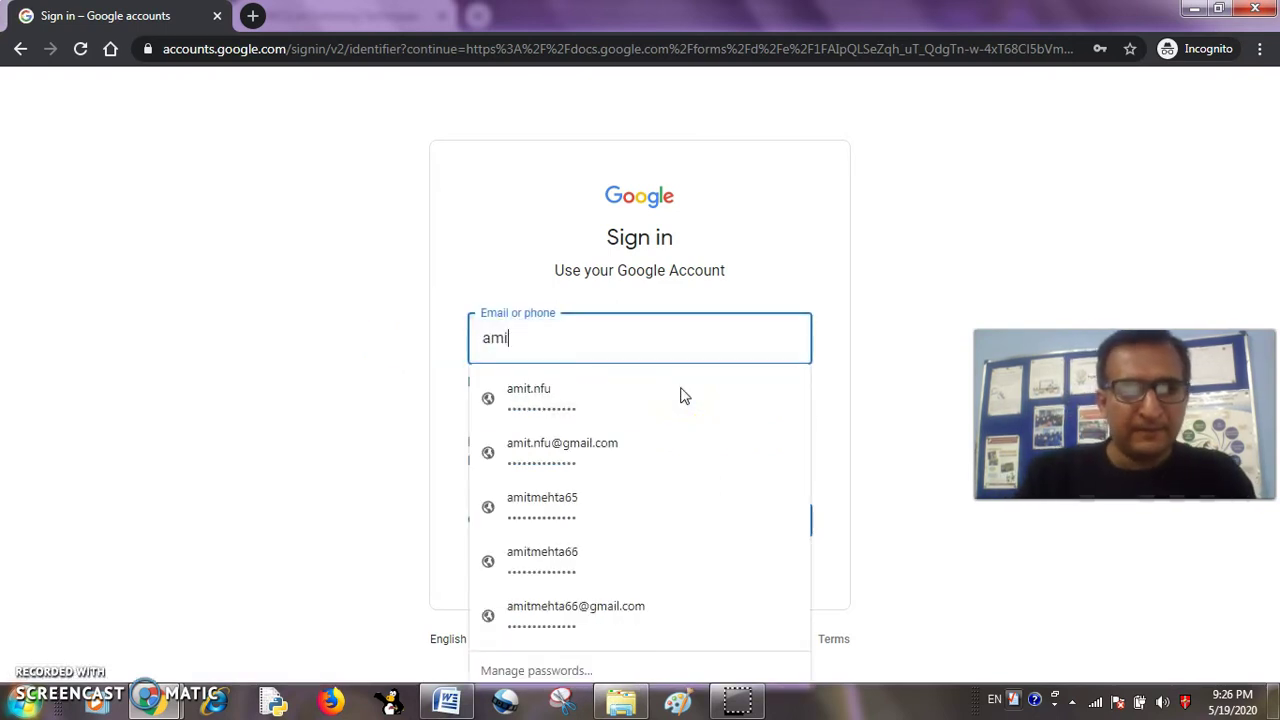
left_click(509, 430)
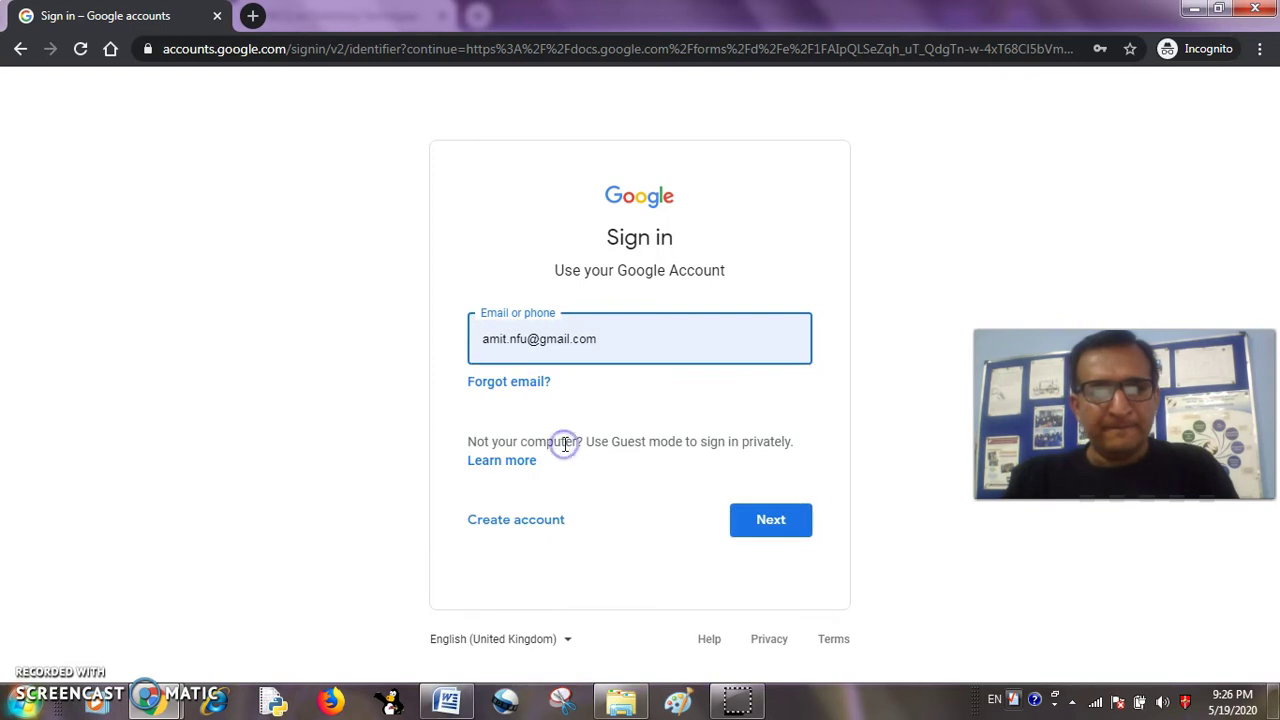
left_click(780, 534)
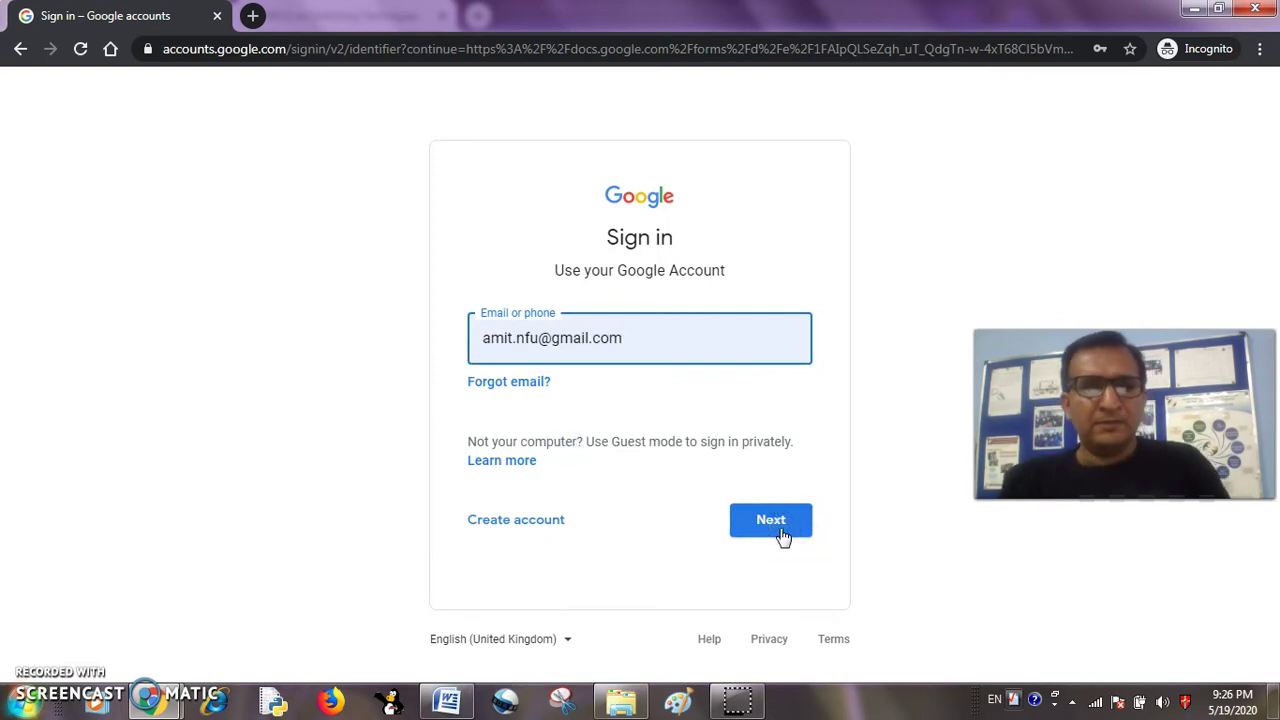
left_click(783, 536)
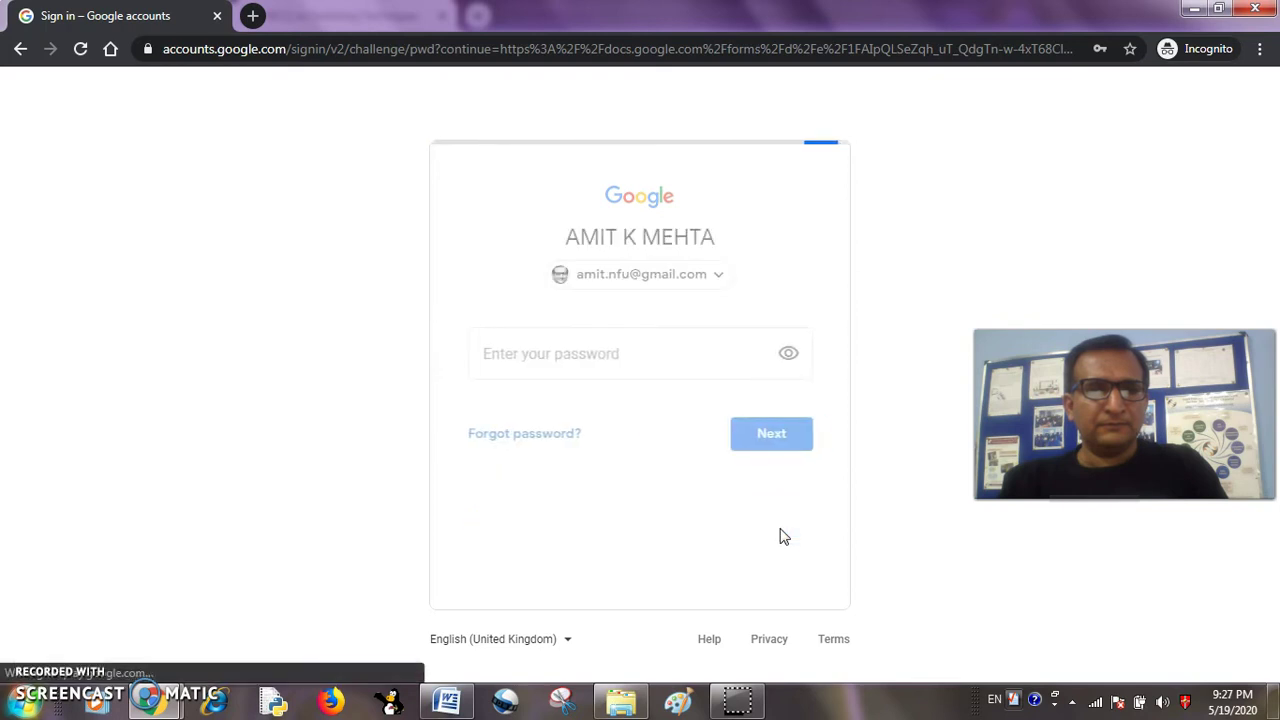
left_click(771, 455)
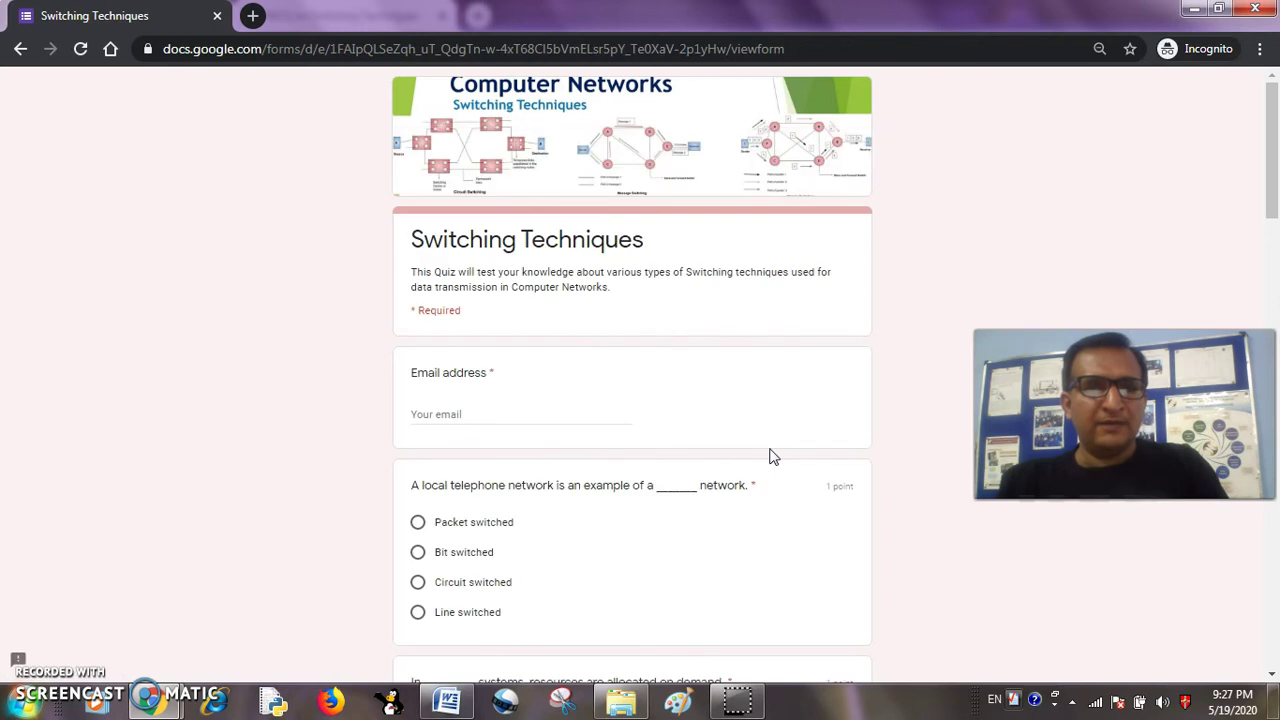
Step: Fill in the respondent's e-mail and answer the first four questions with Bit switched, Frequency switching, Telegraph switching and Message switching
left_click(446, 416)
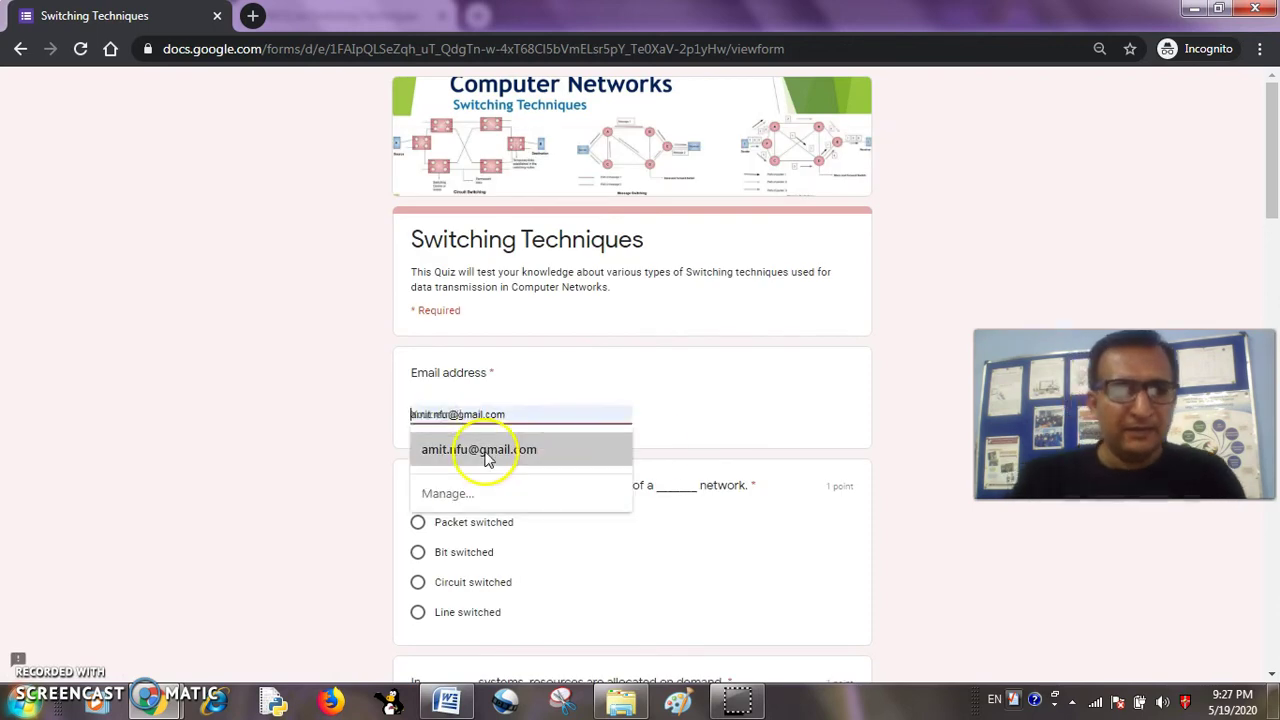
left_click(480, 450)
left_click(419, 552)
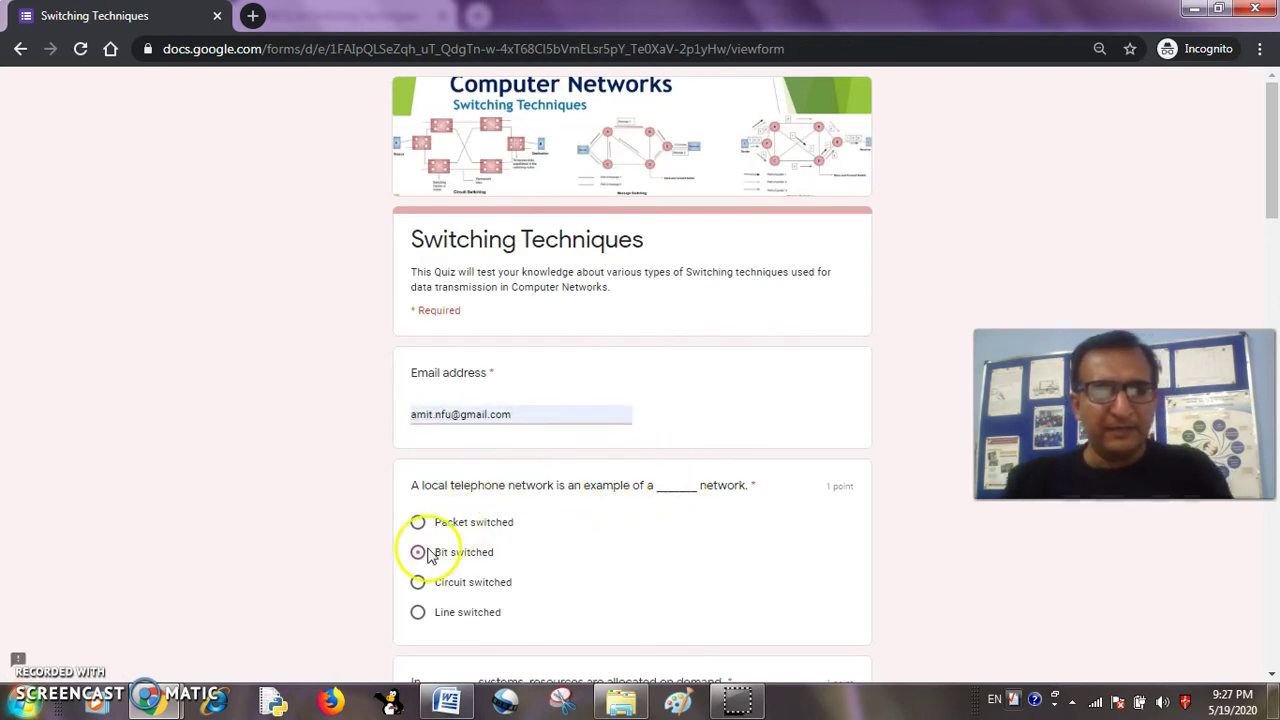
scroll(478, 610, "down", 3)
left_click(417, 466)
scroll(506, 609, "down", 3)
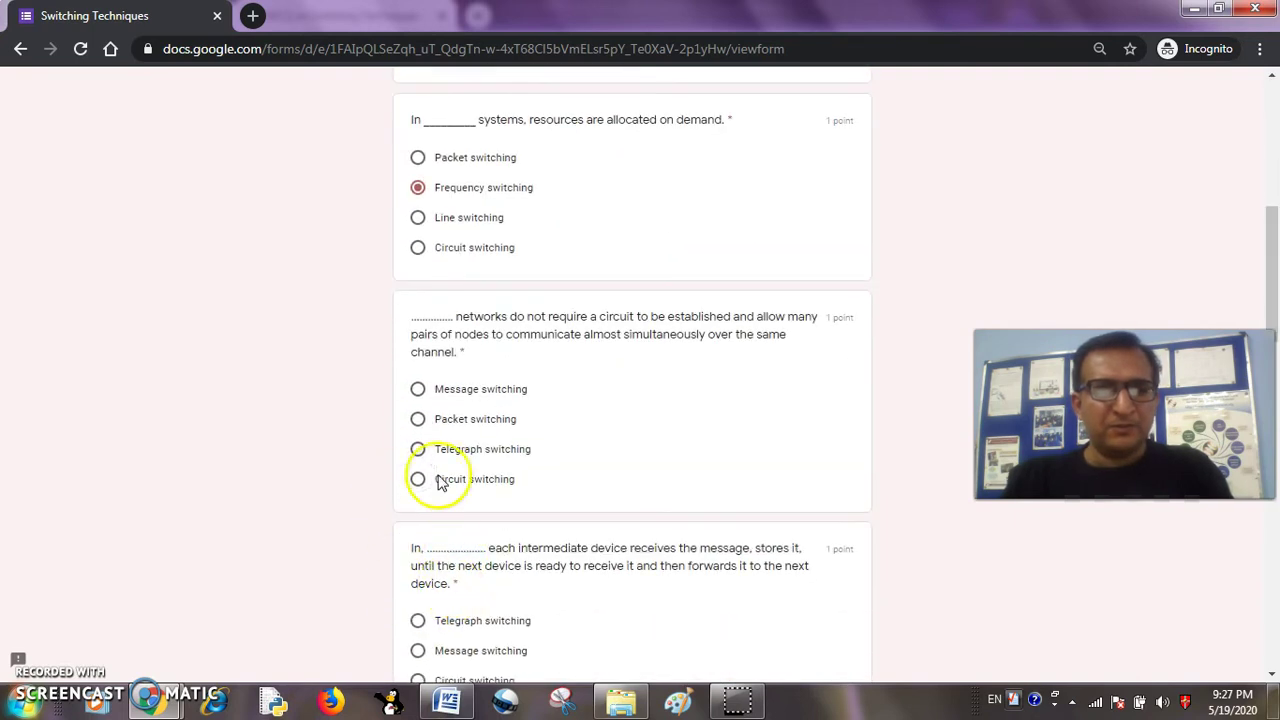
left_click(420, 452)
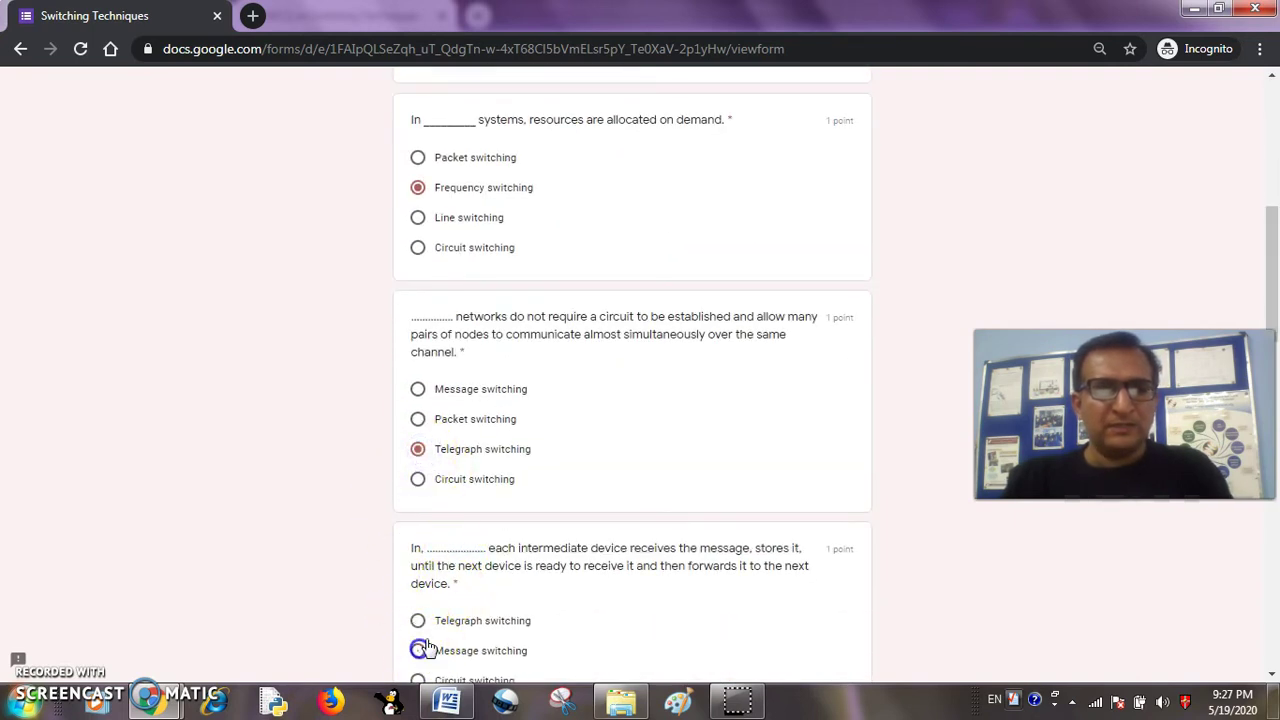
left_click(425, 648)
Step: Answer the packet-header question with Message switching, independent-message with Circuit switching, interlinked-nodes with endpoints, dedicated-connection with Telegraph switching, and methods with Packet switching and Circuit switching
scroll(445, 610, "down", 8)
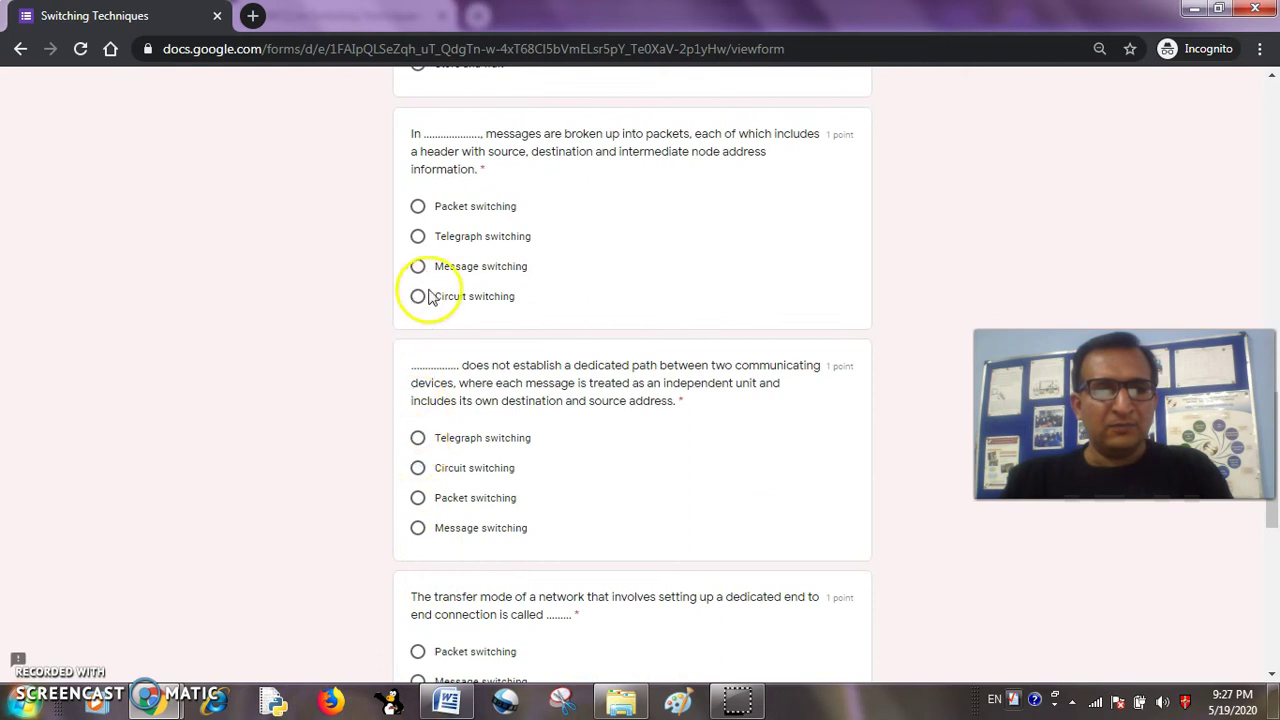
left_click(417, 266)
left_click(418, 467)
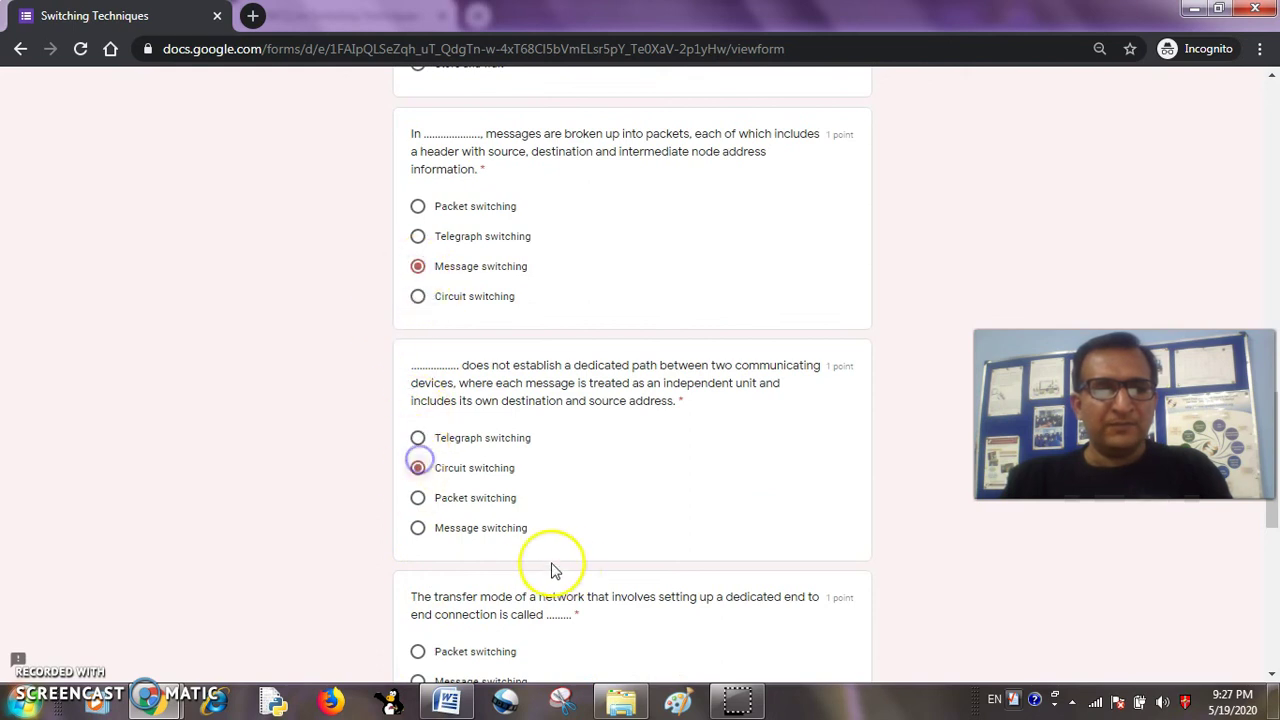
scroll(540, 567, "down", 4)
left_click(417, 503)
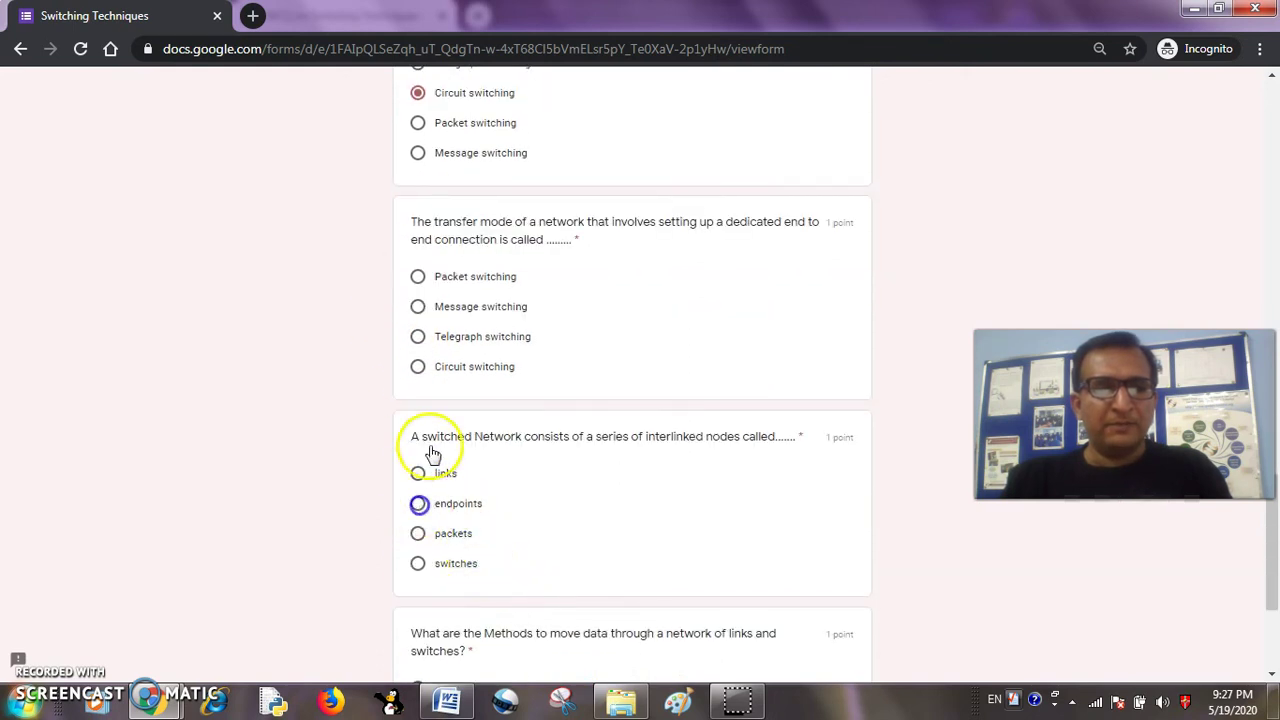
left_click(417, 337)
scroll(557, 463, "down", 3)
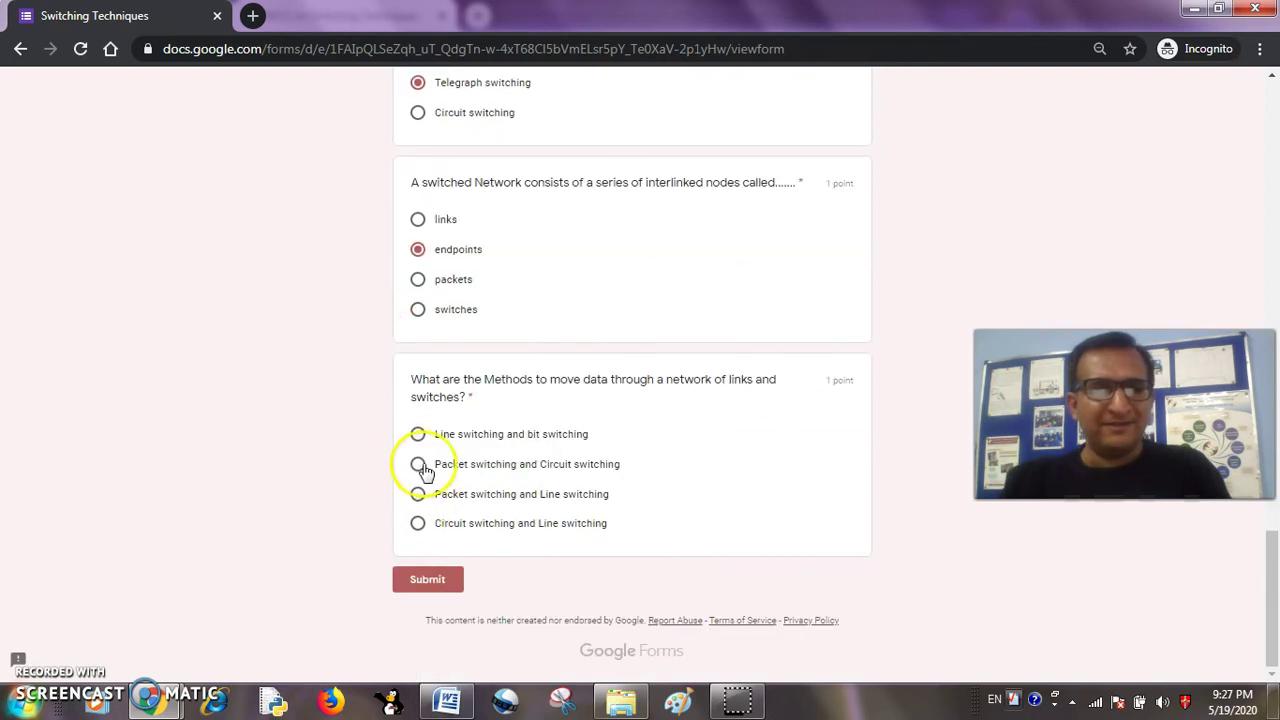
left_click(420, 466)
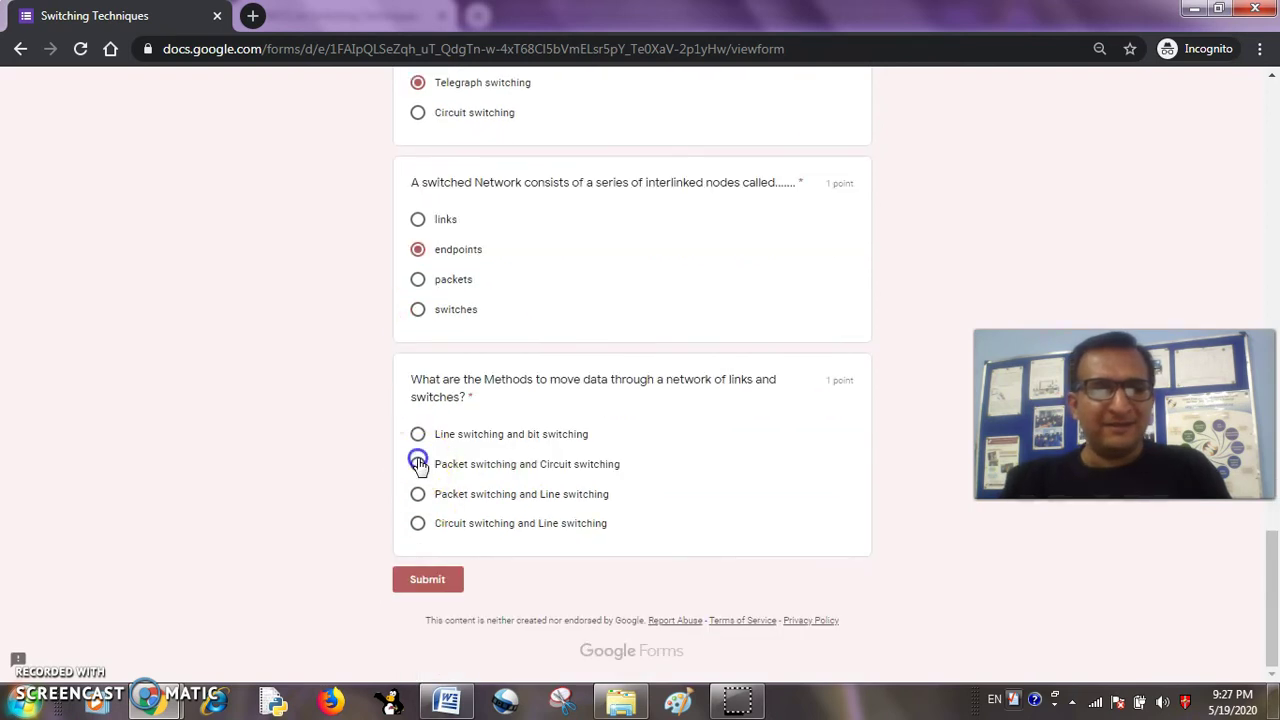
Step: Answer the skipped packet-switch principle question with Stop and forward, and submit the quiz to view its score
left_click(421, 578)
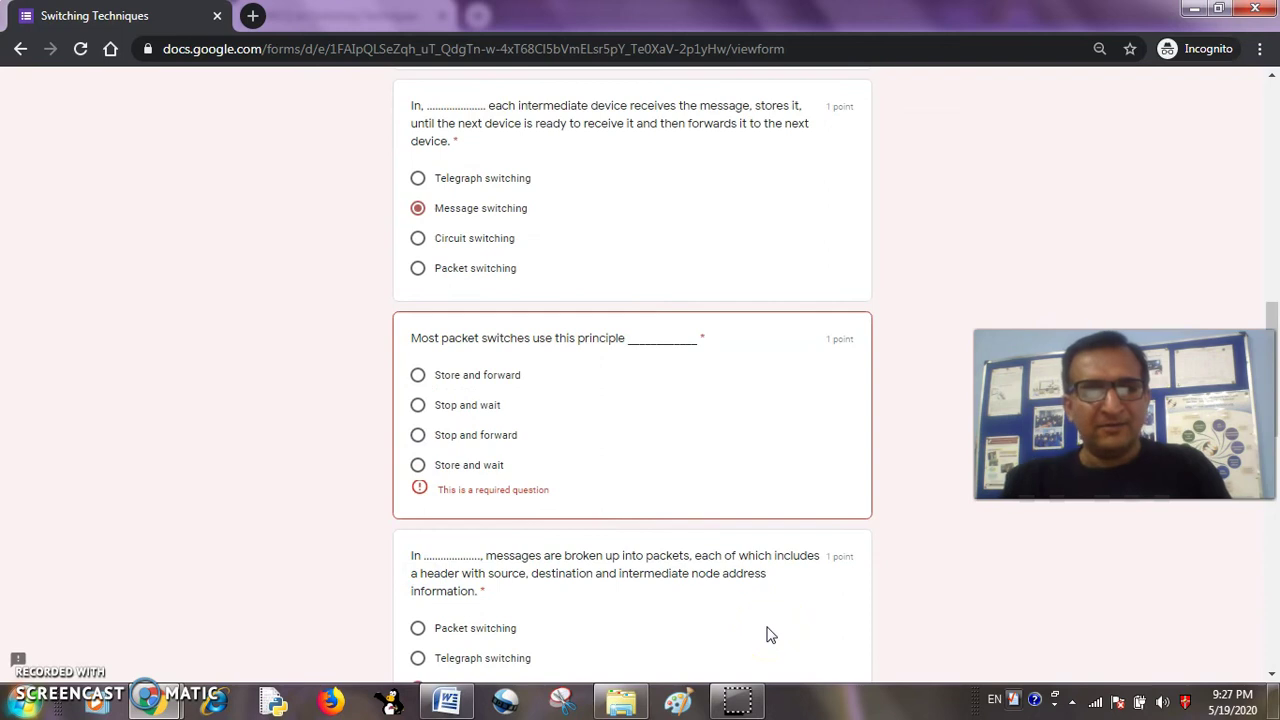
scroll(675, 560, "down", 1)
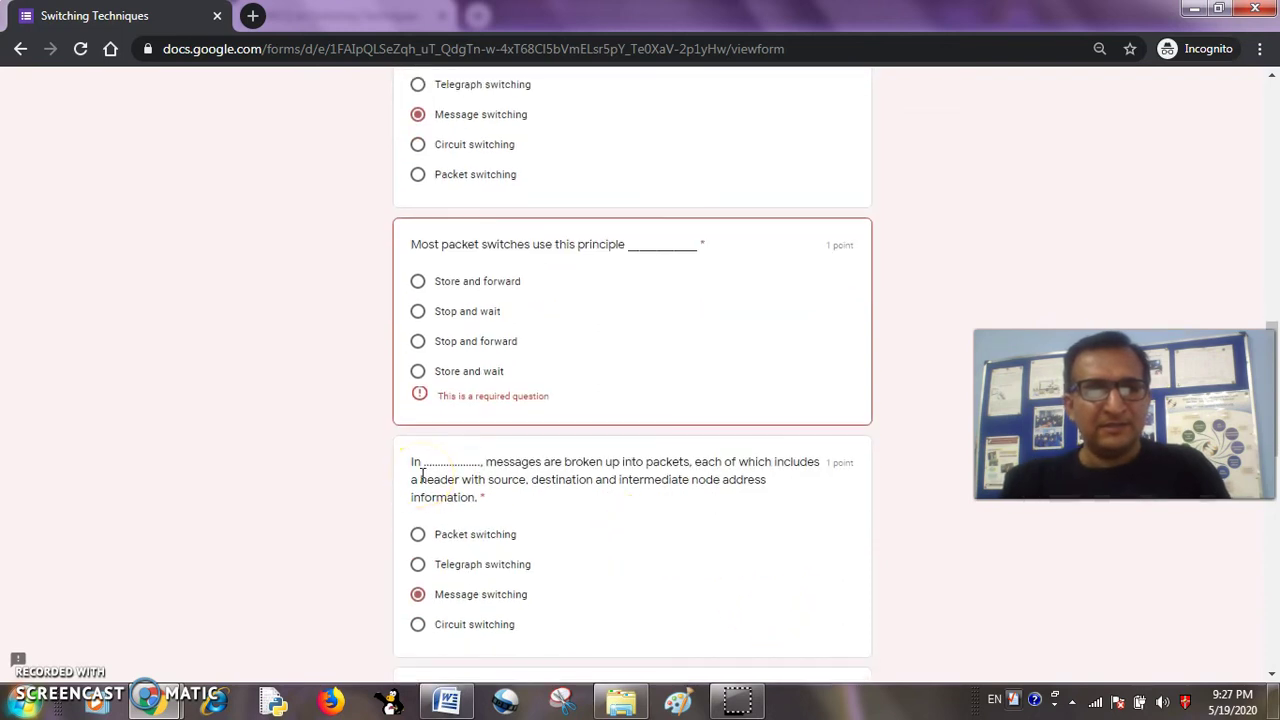
left_click(418, 341)
scroll(522, 481, "down", 4)
scroll(522, 481, "down", 6)
left_click(426, 584)
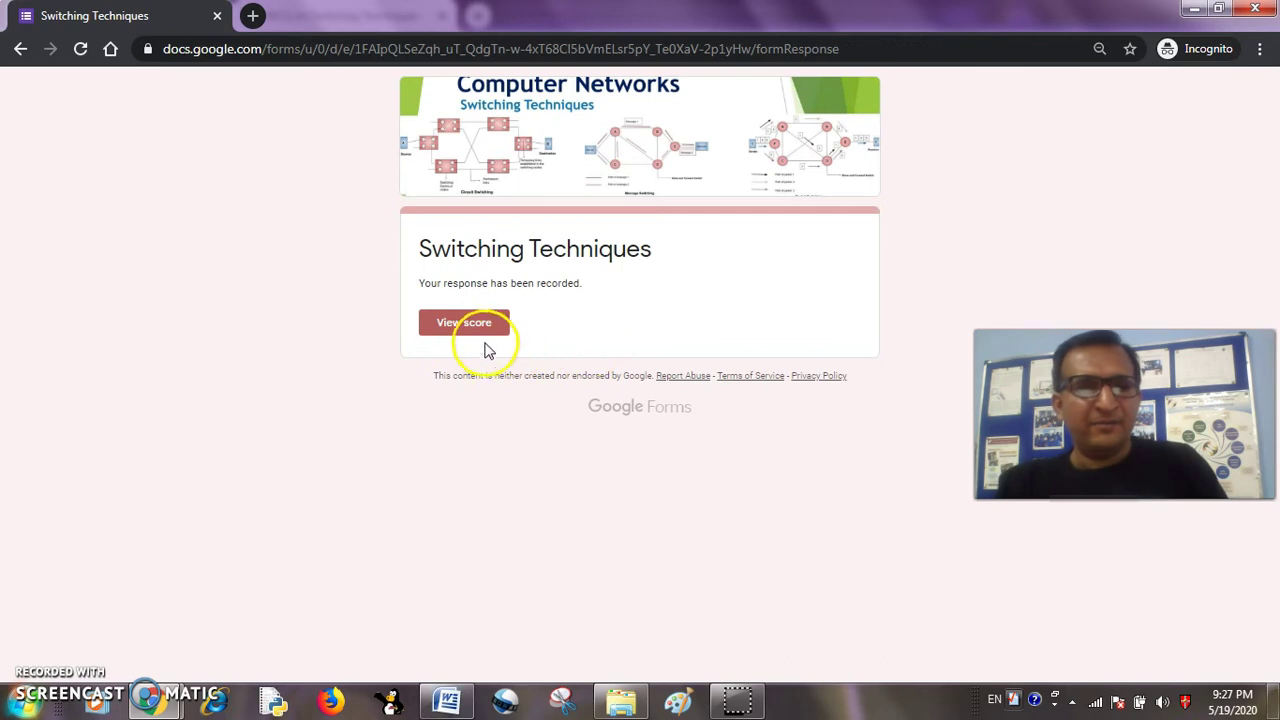
left_click(477, 328)
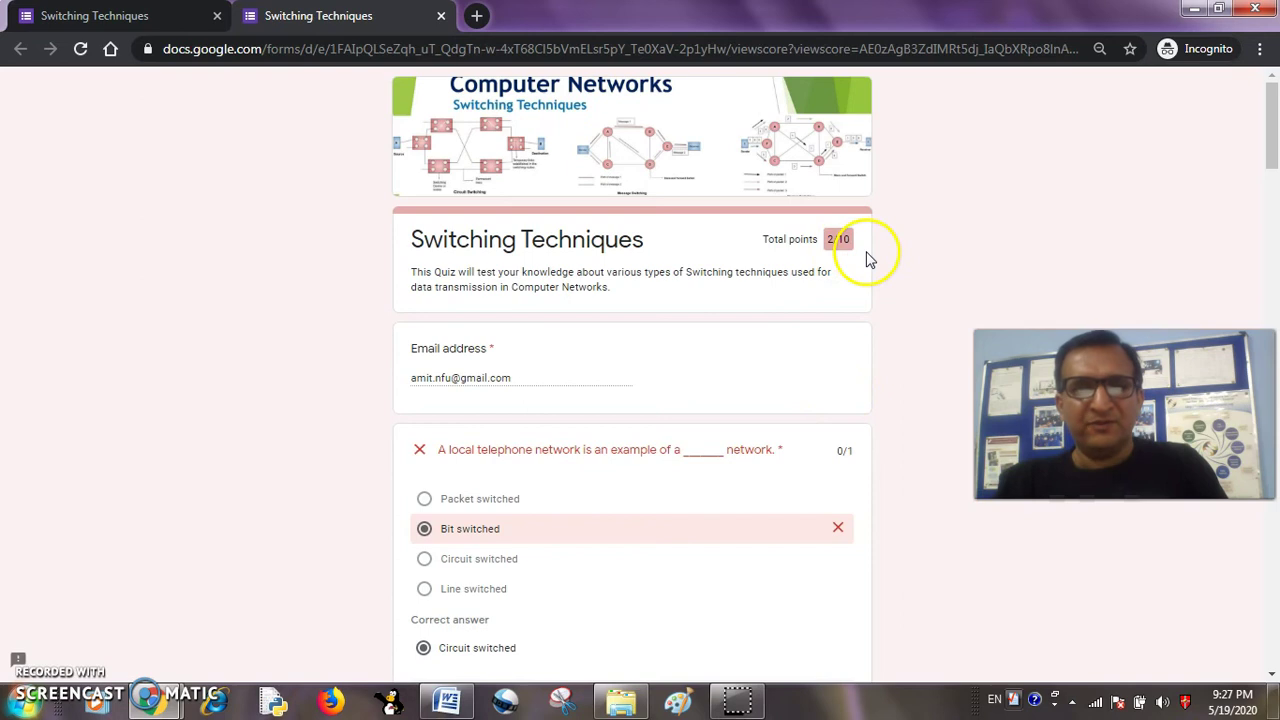
left_click(478, 16)
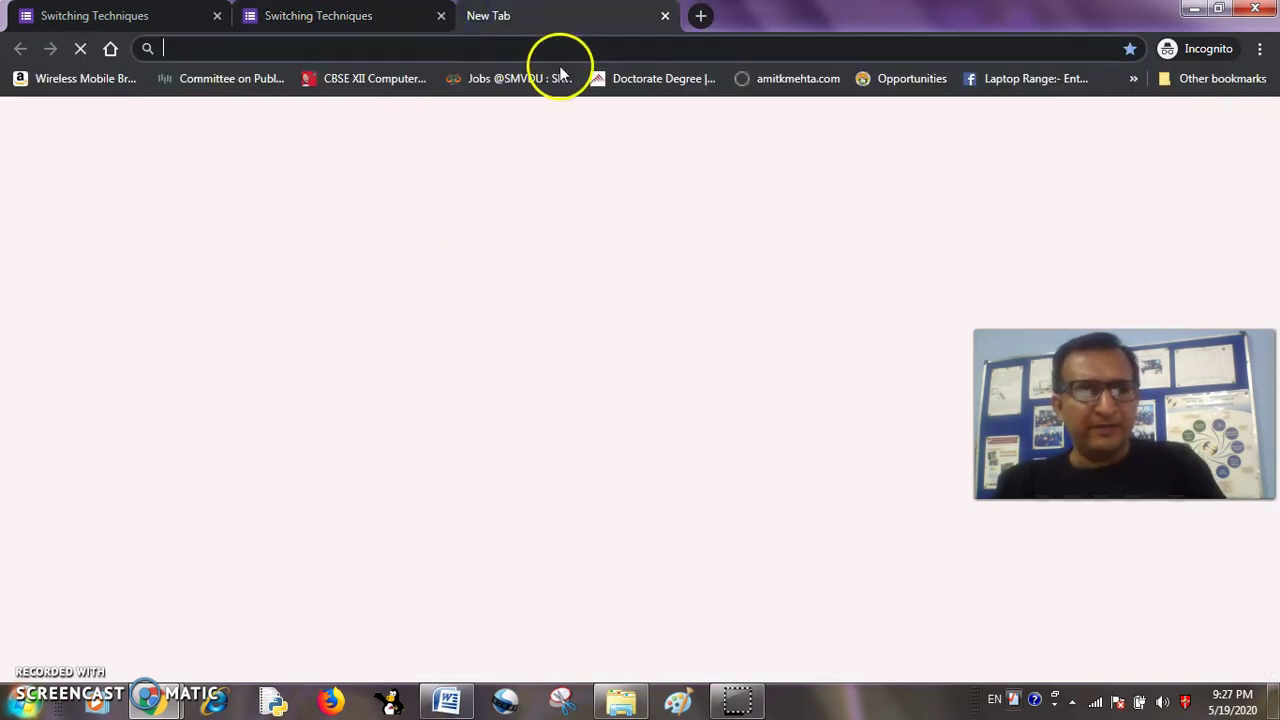
type("https://forms.gle/eF6r7vv7mDSPUguZ8")
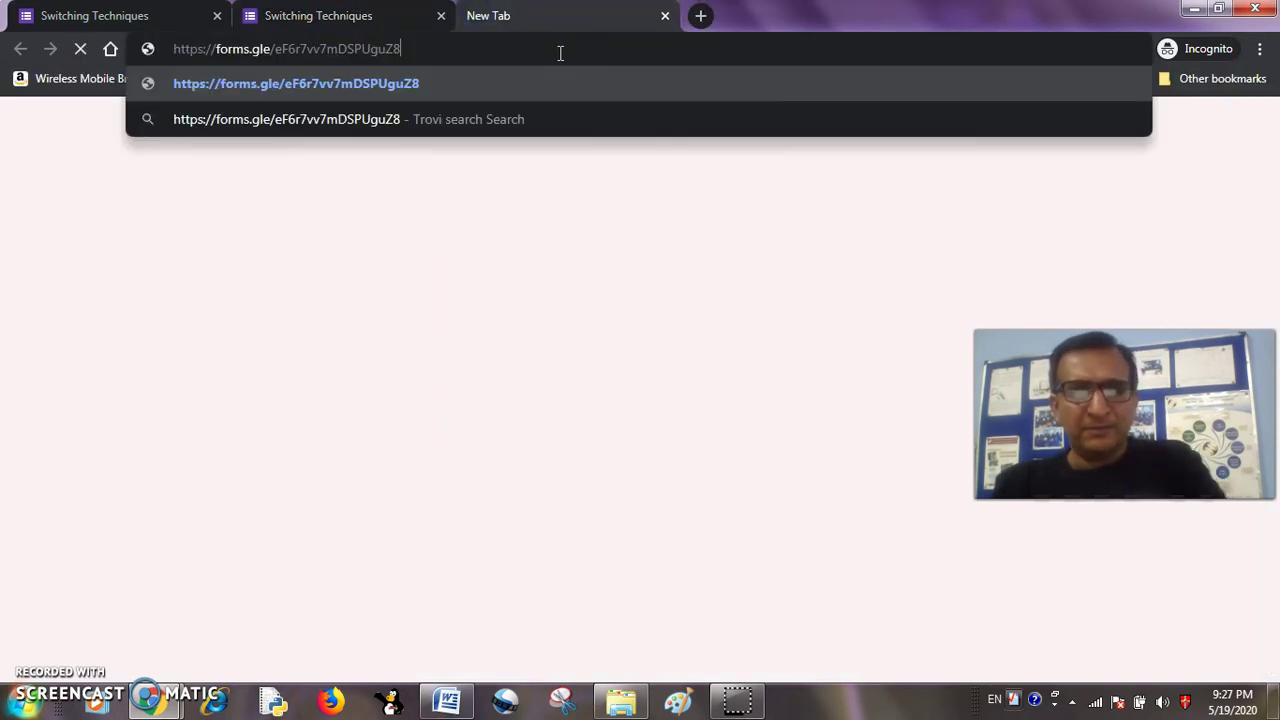
key("Return")
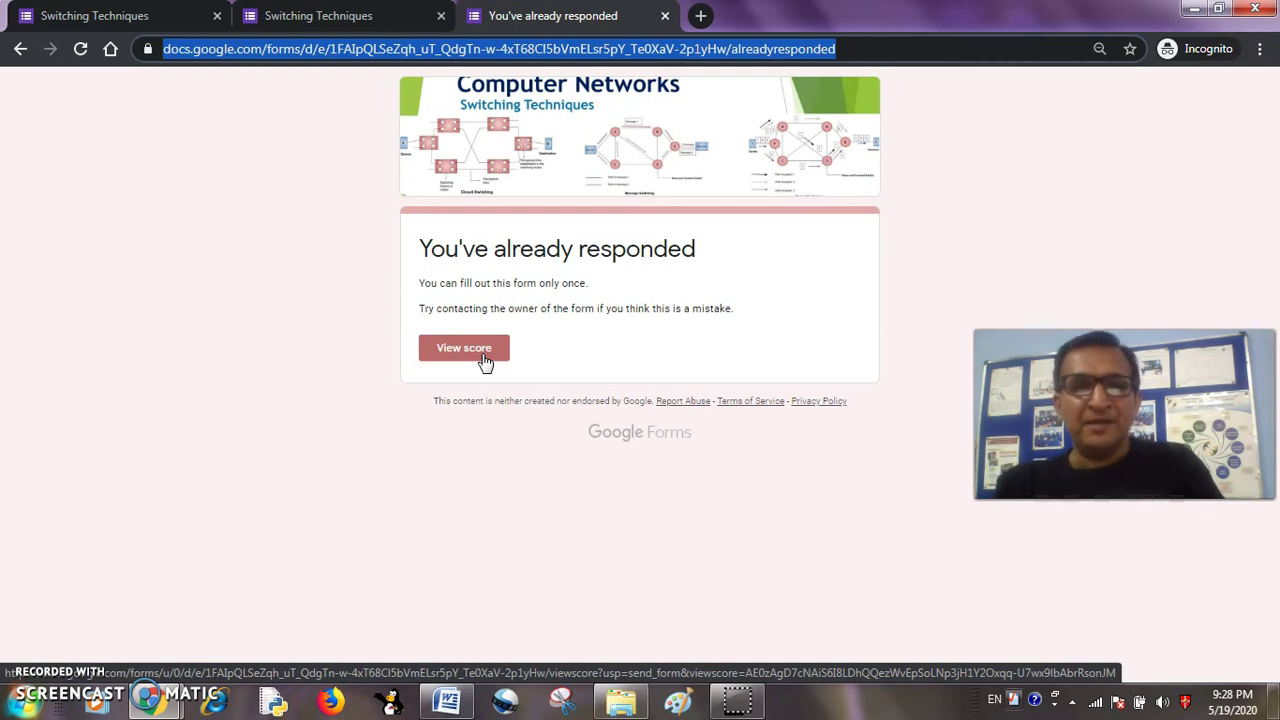
left_click(484, 362)
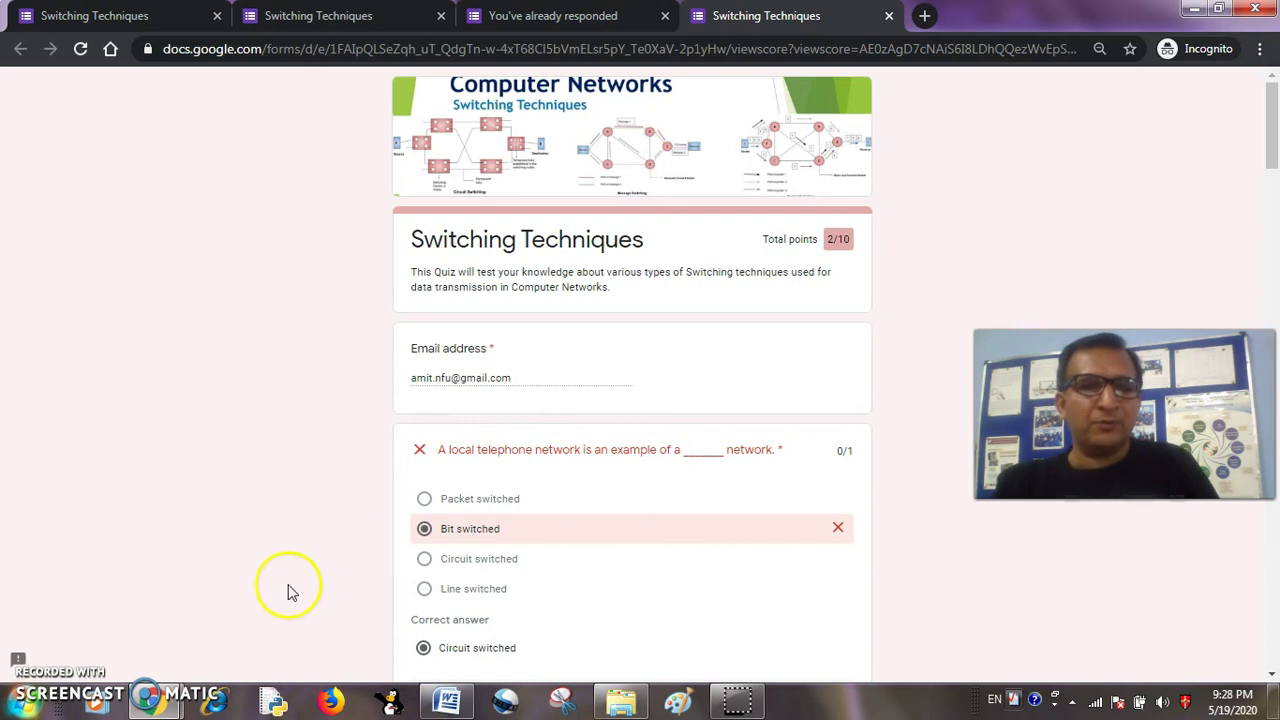
Step: Switch back to the browser window with the MCQ on Switching Techniques form editor
mouse_move(172, 700)
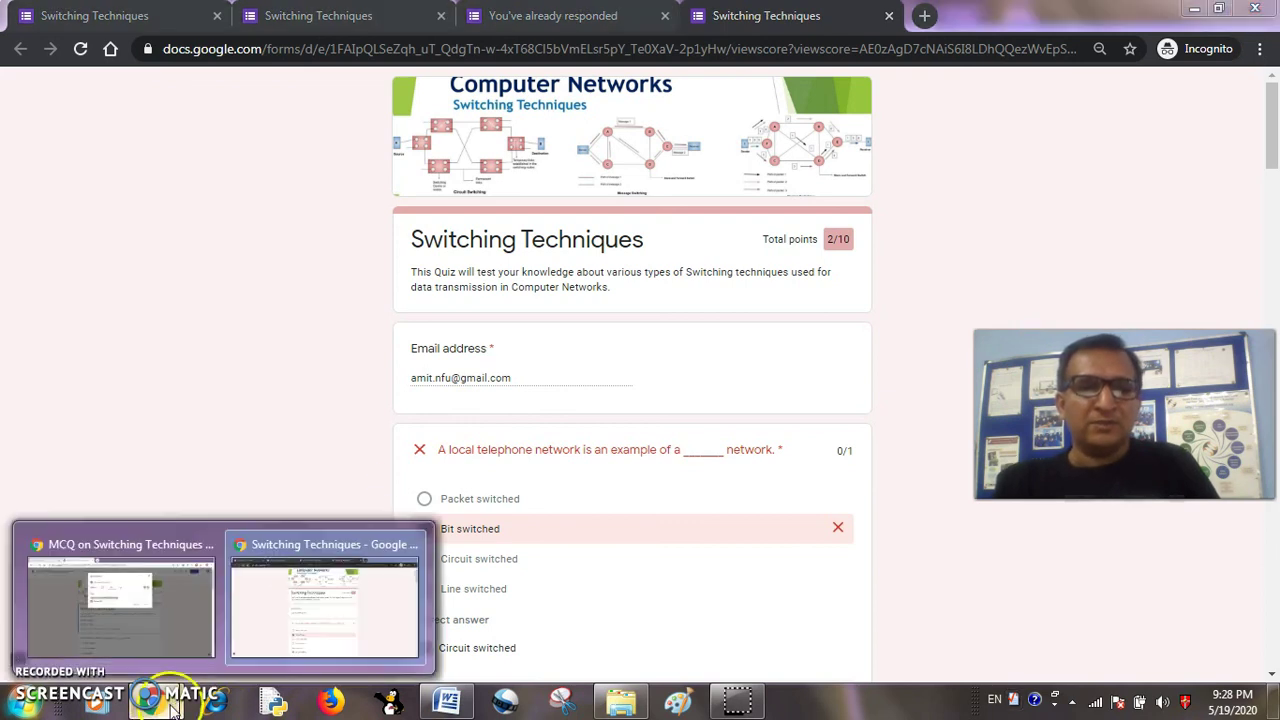